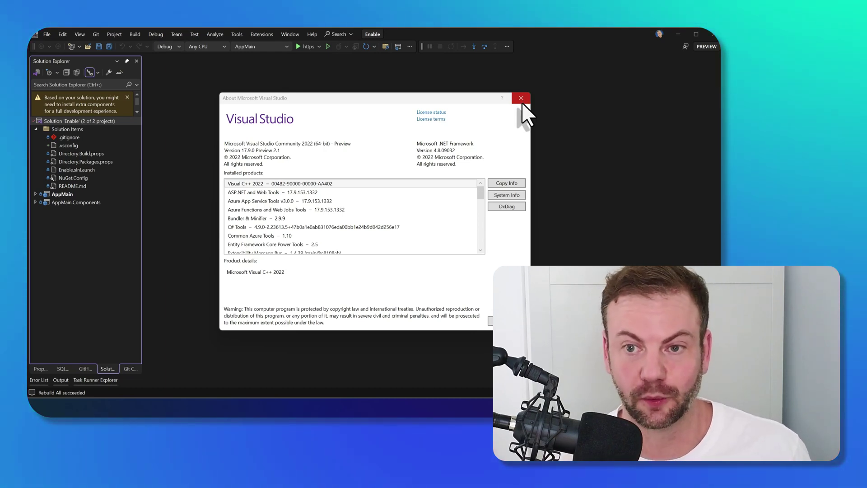
Close the About dialog and open the installer for the extra components suggested for the solution
{"action": "left_click", "coordinate": [518, 99]}
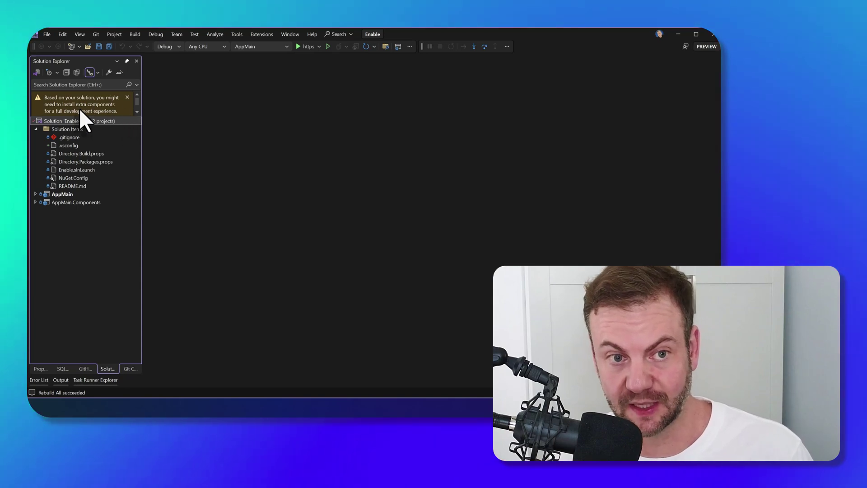
{"action": "left_click", "coordinate": [137, 111]}
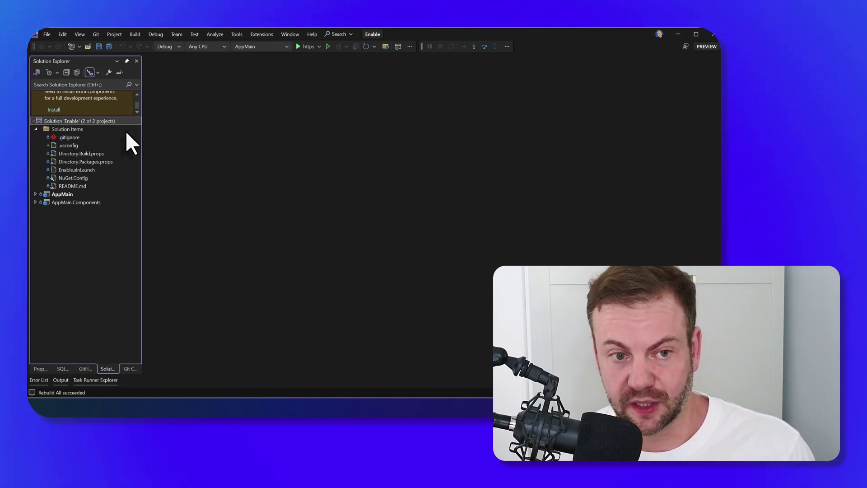
{"action": "left_click", "coordinate": [53, 110]}
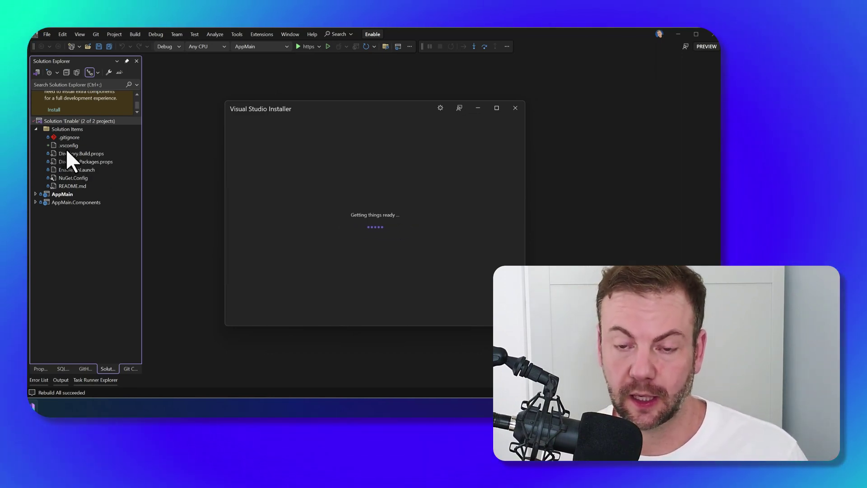
{"action": "left_click_drag", "start_coordinate": [357, 106], "coordinate": [357, 95]}
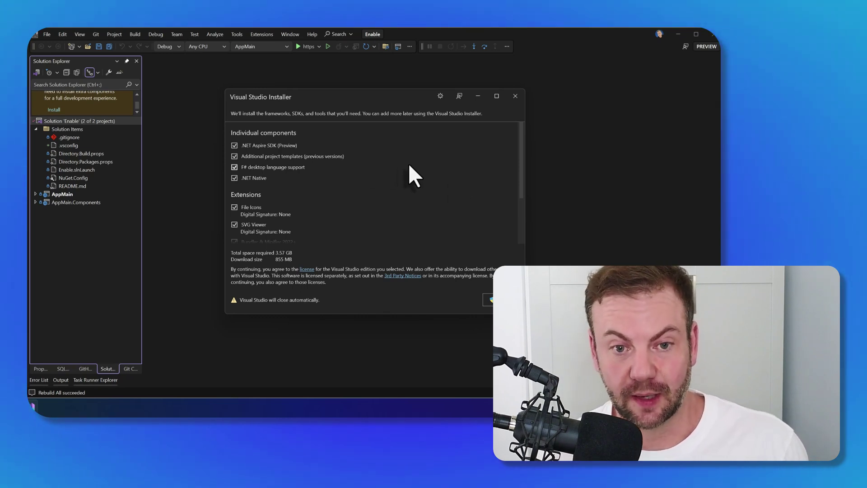
Review the individual components and extensions offered in the Visual Studio Installer, and close it without installing
{"action": "scroll", "coordinate": [271, 195], "scroll_direction": "down", "scroll_amount": 3}
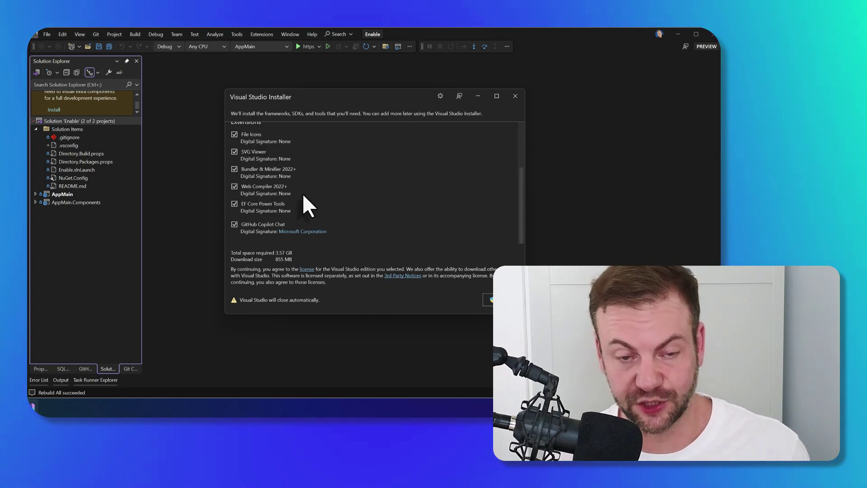
{"action": "scroll", "coordinate": [302, 194], "scroll_direction": "up", "scroll_amount": 5}
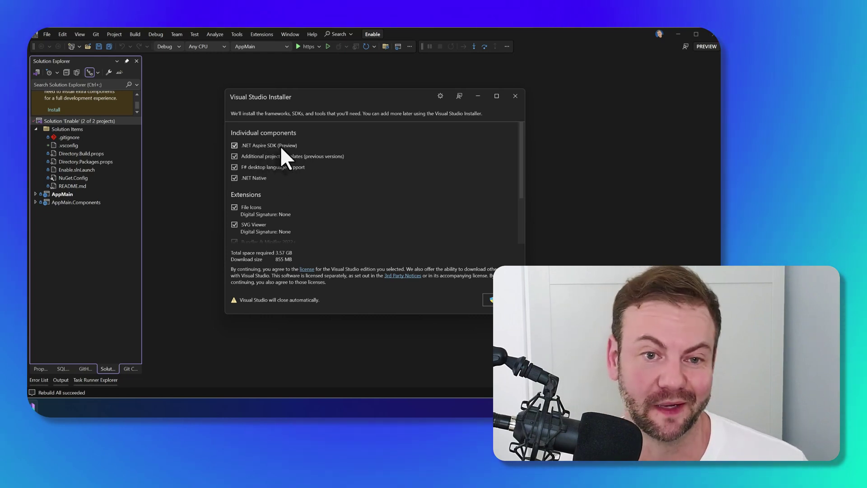
{"action": "scroll", "coordinate": [293, 158], "scroll_direction": "down", "scroll_amount": 4}
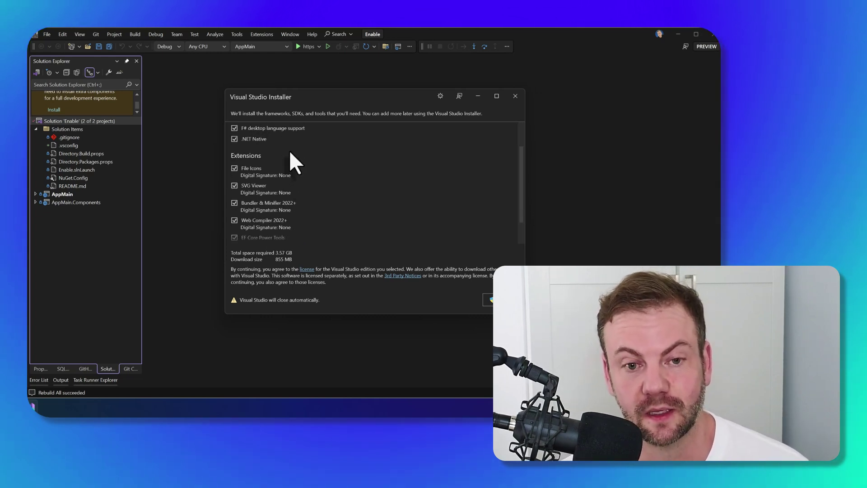
{"action": "scroll", "coordinate": [271, 190], "scroll_direction": "down", "scroll_amount": 1}
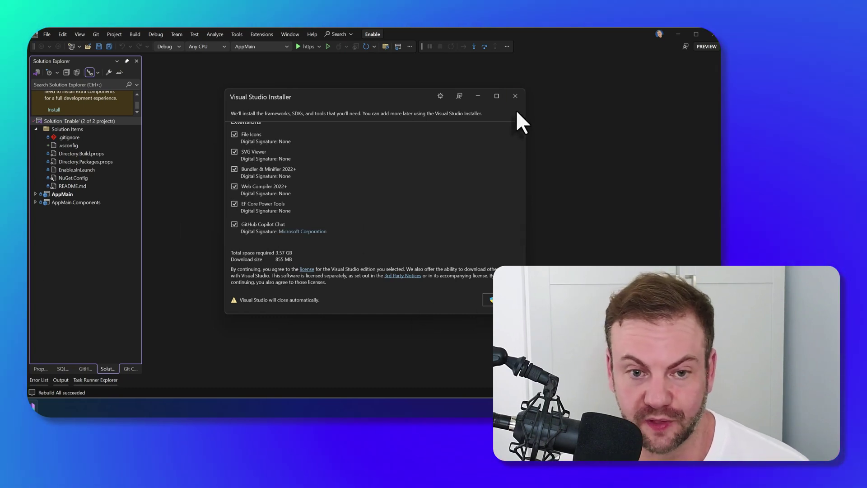
{"action": "left_click", "coordinate": [515, 96]}
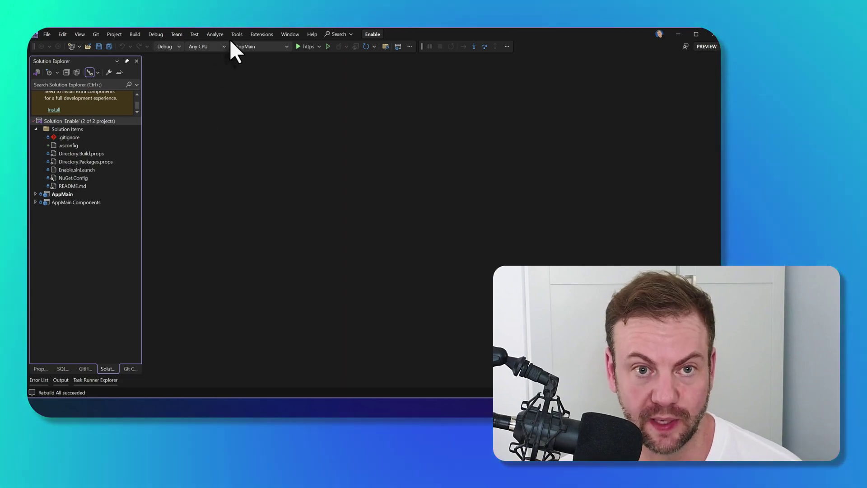
Open the Extension Manager and filter the installed extensions to the Enabled category
{"action": "left_click", "coordinate": [267, 34]}
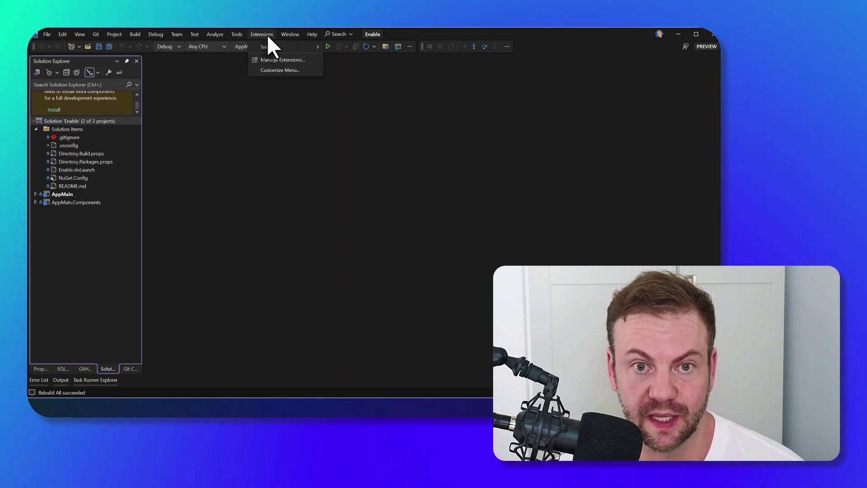
{"action": "left_click", "coordinate": [278, 59]}
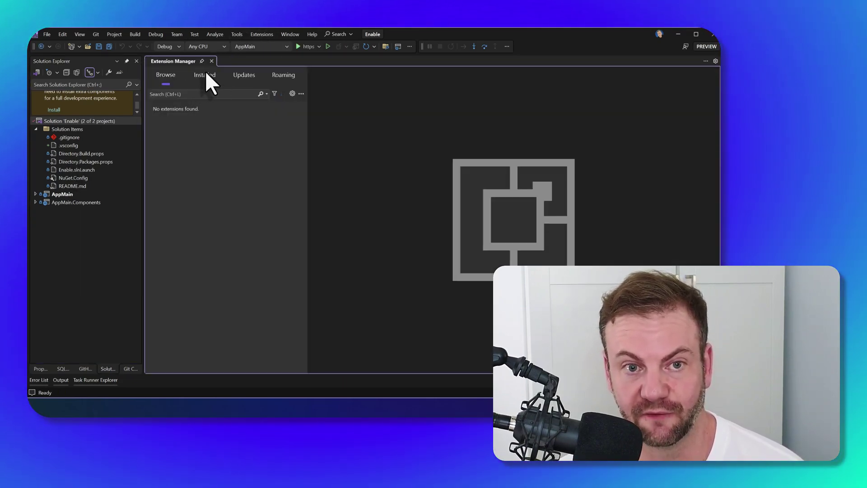
{"action": "left_click", "coordinate": [205, 73]}
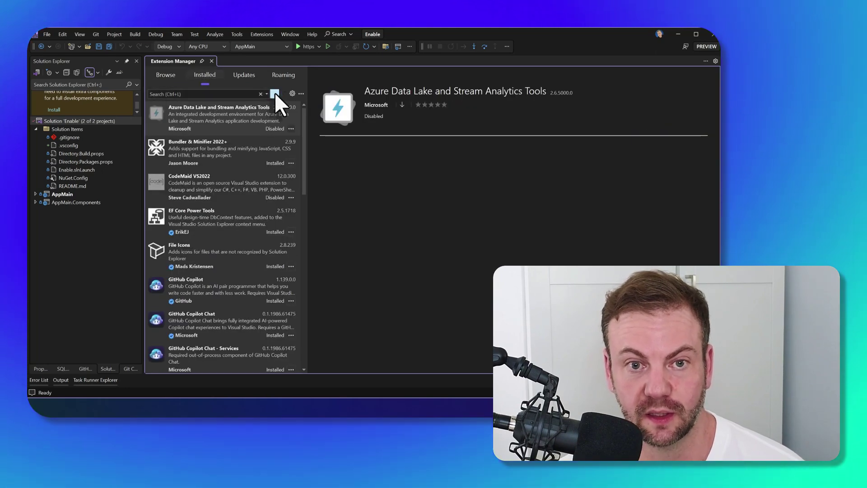
{"action": "left_click", "coordinate": [274, 94]}
{"action": "left_click", "coordinate": [178, 114]}
{"action": "left_click", "coordinate": [175, 131]}
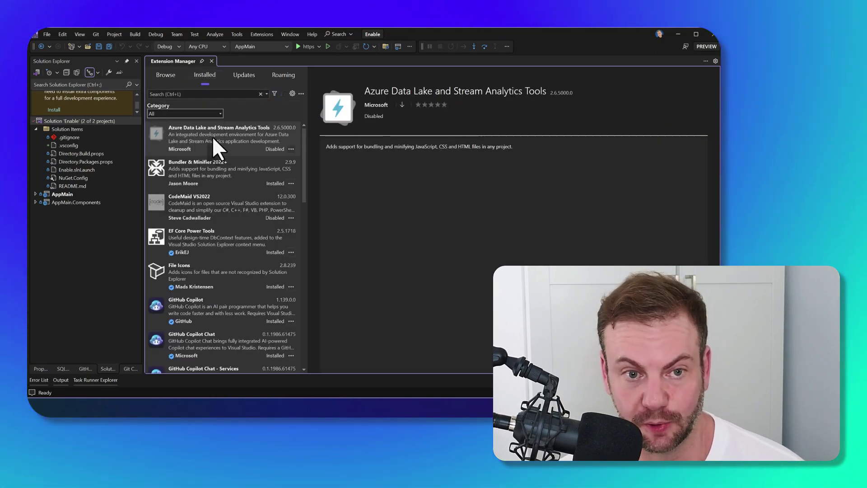
{"action": "left_click", "coordinate": [234, 137]}
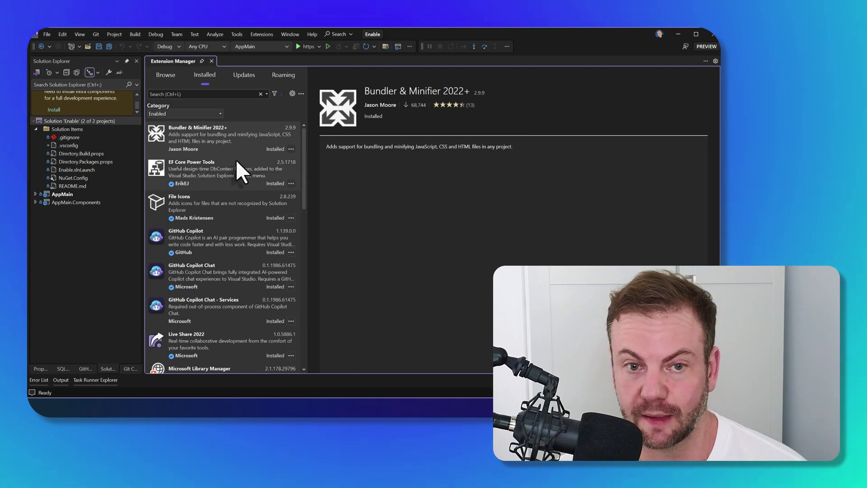
View the EF Core Power Tools details, and check the File Icons Marketplace page's address in the browser before returning
{"action": "left_click", "coordinate": [207, 169]}
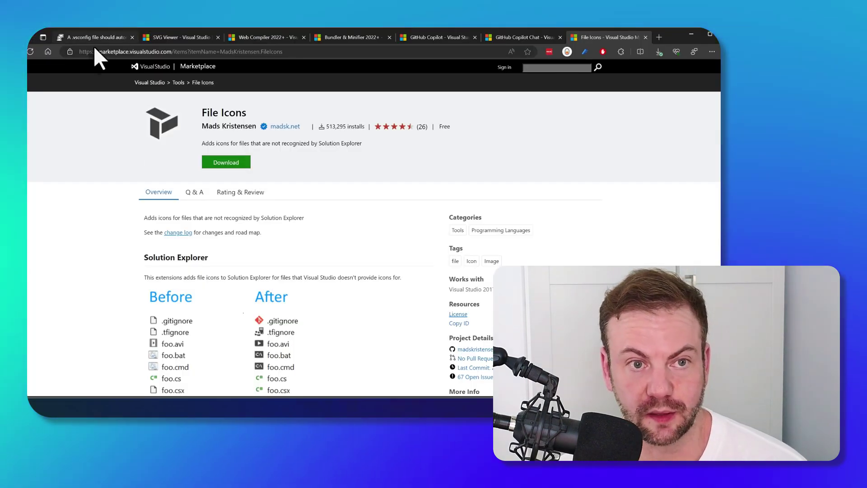
{"action": "left_click", "coordinate": [116, 51]}
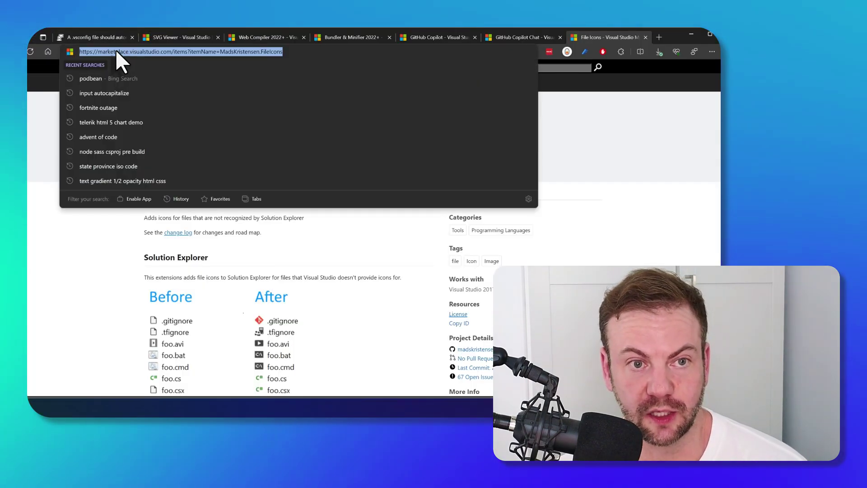
{"action": "left_click", "coordinate": [694, 35]}
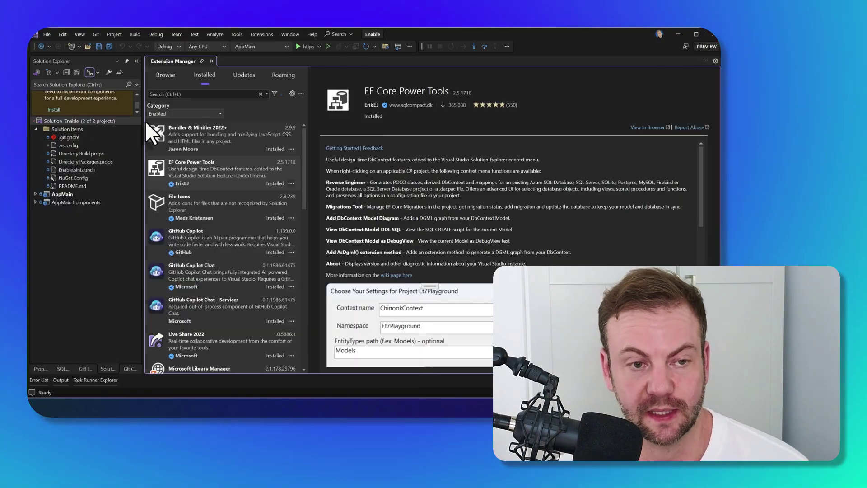
Open the .vsconfig file from the solution items and examine its components array
{"action": "double_click", "coordinate": [68, 144]}
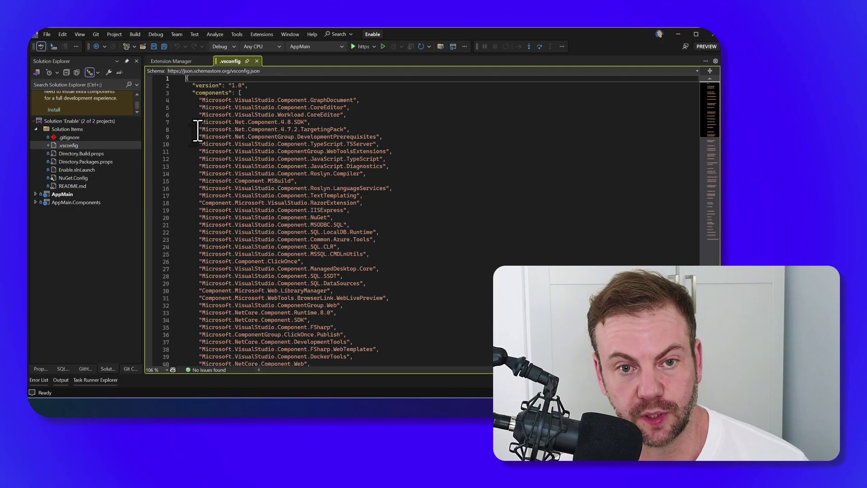
{"action": "scroll", "coordinate": [199, 135], "scroll_direction": "down", "scroll_amount": 5}
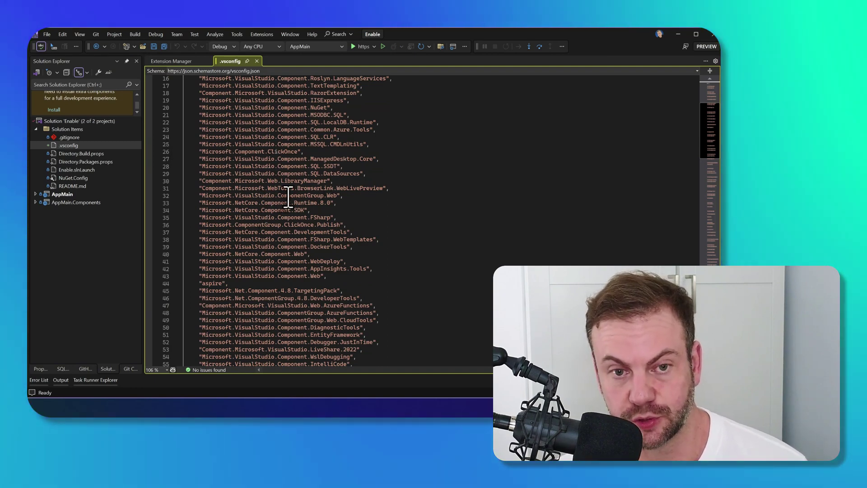
{"action": "scroll", "coordinate": [288, 198], "scroll_direction": "down", "scroll_amount": 20}
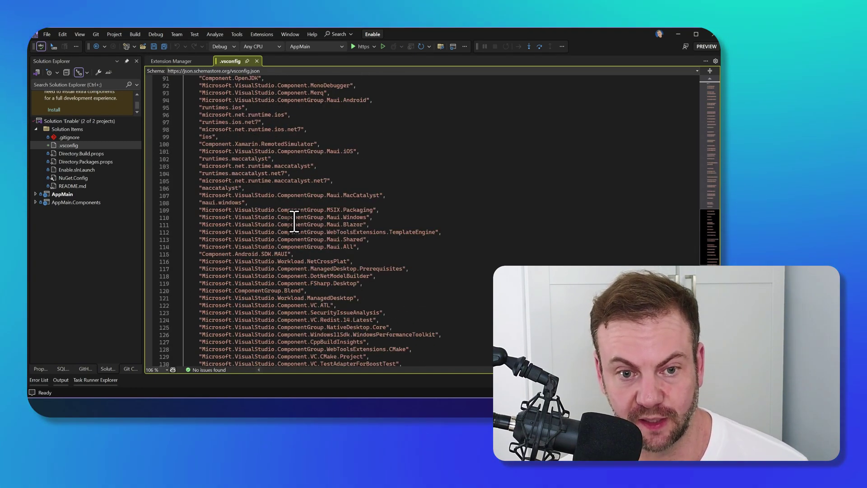
{"action": "scroll", "coordinate": [294, 221], "scroll_direction": "down", "scroll_amount": 10}
{"action": "scroll", "coordinate": [319, 169], "scroll_direction": "up", "scroll_amount": 20}
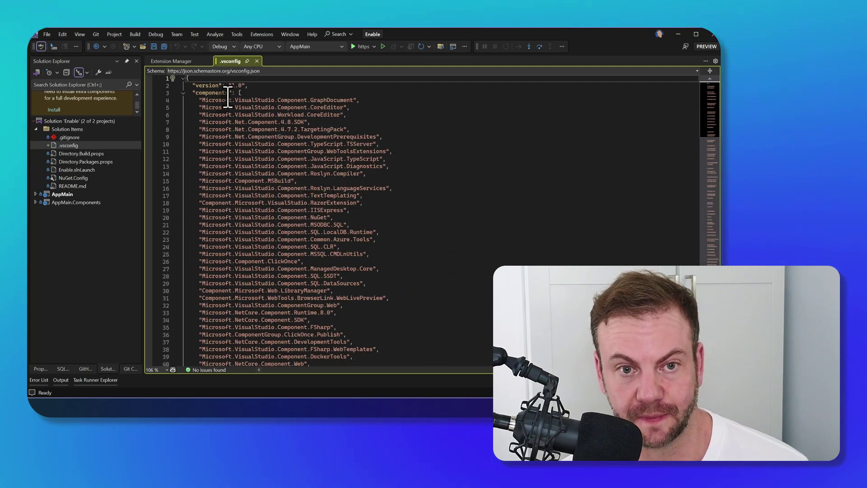
{"action": "scroll", "coordinate": [280, 170], "scroll_direction": "down", "scroll_amount": 12}
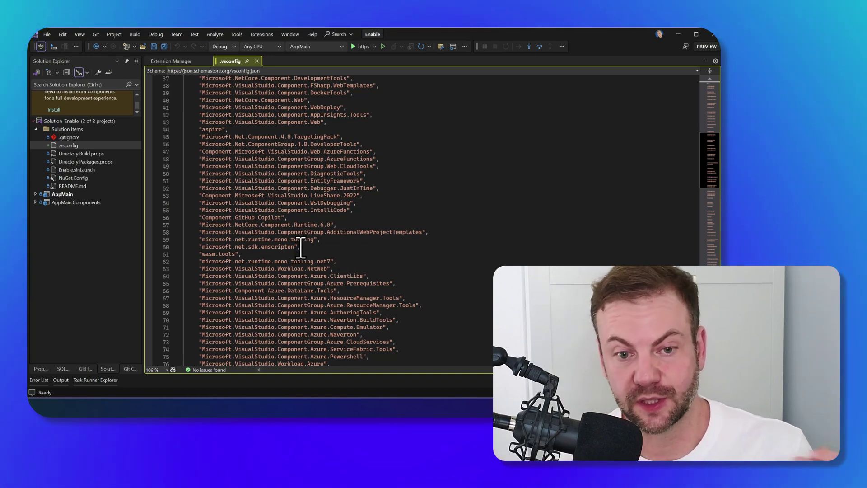
{"action": "scroll", "coordinate": [233, 242], "scroll_direction": "down", "scroll_amount": 18}
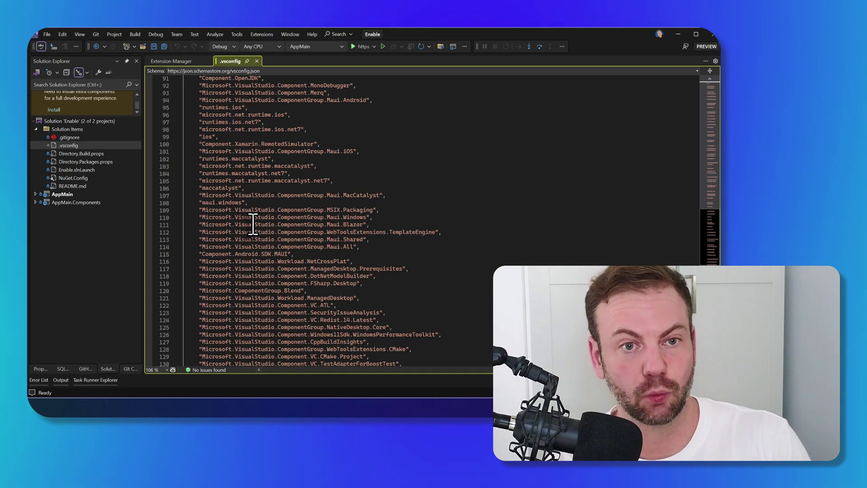
{"action": "scroll", "coordinate": [252, 224], "scroll_direction": "up", "scroll_amount": 20}
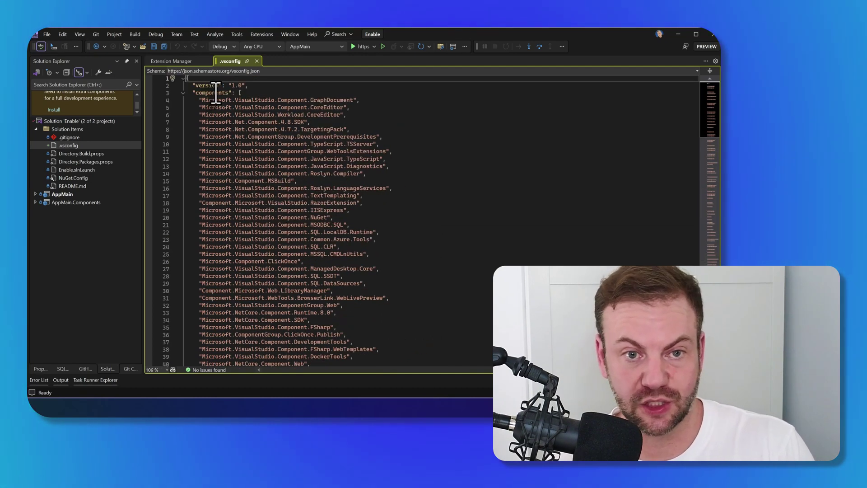
{"action": "mouse_move", "coordinate": [214, 99]}
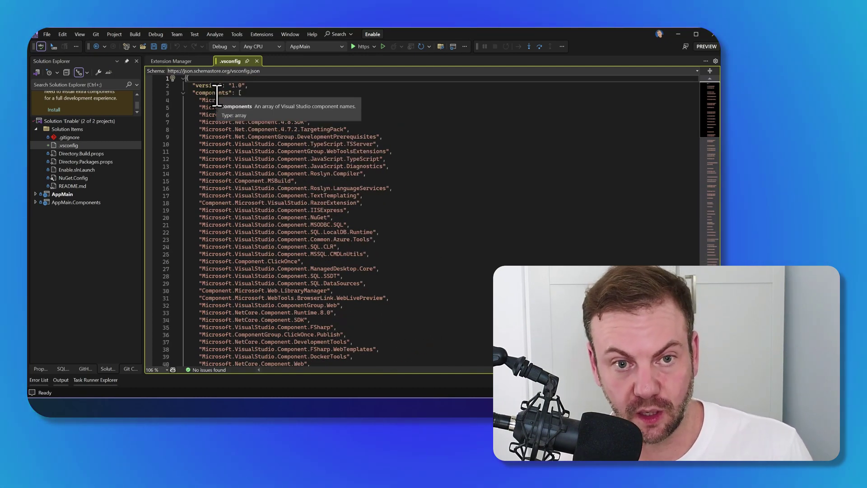
Examine the Marketplace links in the extensions array at the end of .vsconfig, highlighting the first publisher comment
{"action": "scroll", "coordinate": [273, 193], "scroll_direction": "down", "scroll_amount": 20}
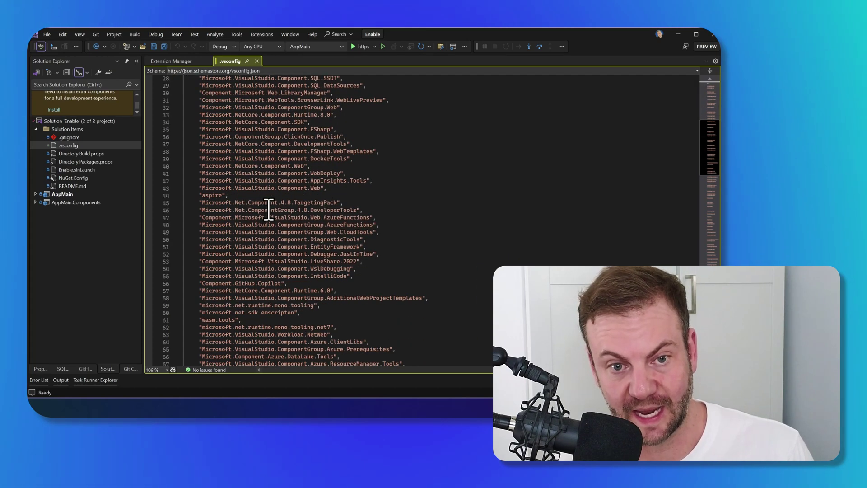
{"action": "scroll", "coordinate": [261, 257], "scroll_direction": "down", "scroll_amount": 7}
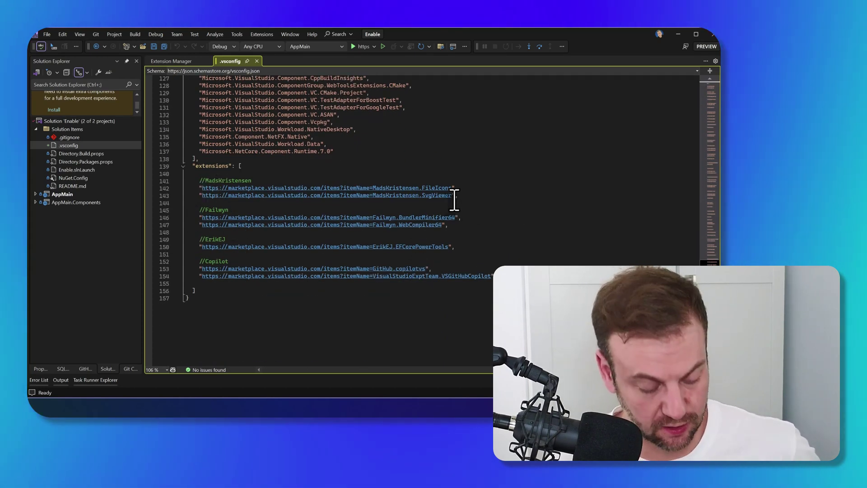
{"action": "scroll", "coordinate": [461, 195], "scroll_direction": "up", "scroll_amount": 3, "text": "ctrl"}
{"action": "scroll", "coordinate": [493, 207], "scroll_direction": "down", "scroll_amount": 2}
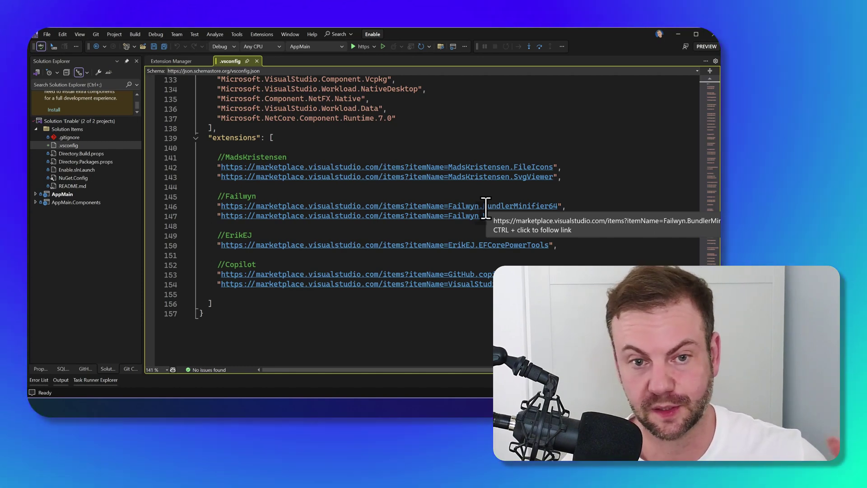
{"action": "double_click", "coordinate": [239, 157]}
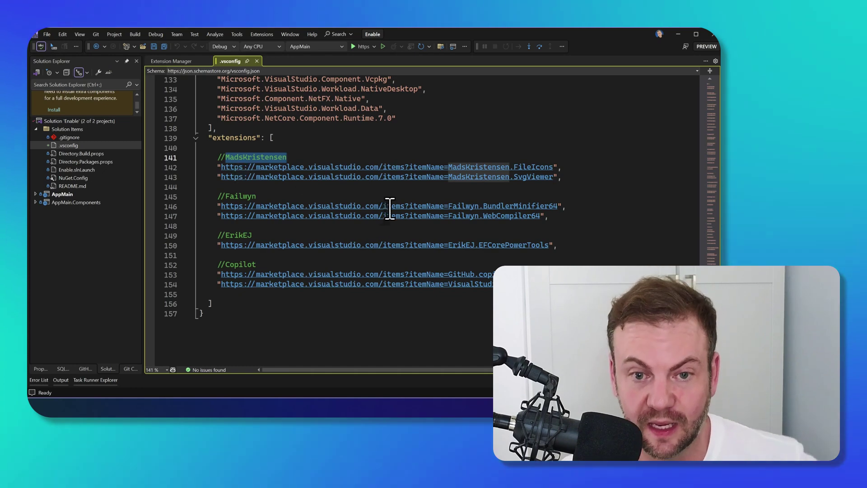
{"action": "left_click", "coordinate": [568, 216]}
{"action": "left_click", "coordinate": [567, 184]}
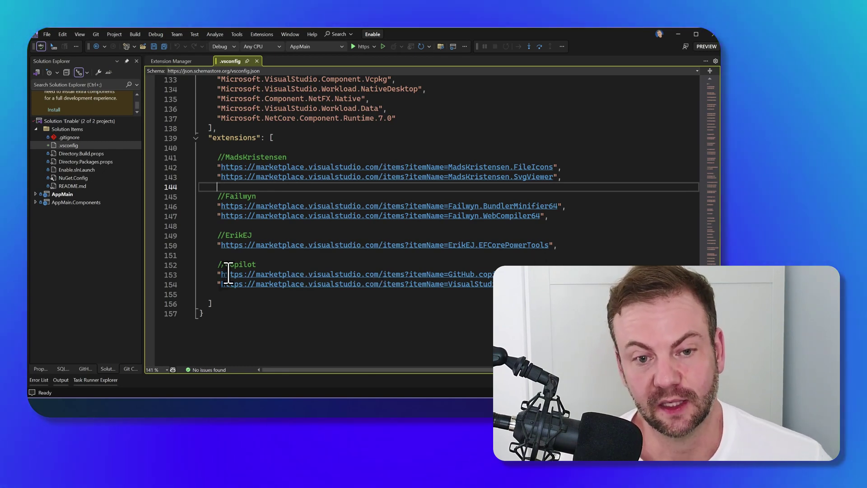
Highlight the Copilot extension links and the publisher entries above them in the extensions array, and clear the selection
{"action": "mouse_move", "coordinate": [201, 294]}
{"action": "left_mouse_down"}
{"action": "mouse_move", "coordinate": [233, 294]}
{"action": "mouse_move", "coordinate": [203, 279]}
{"action": "left_mouse_up"}
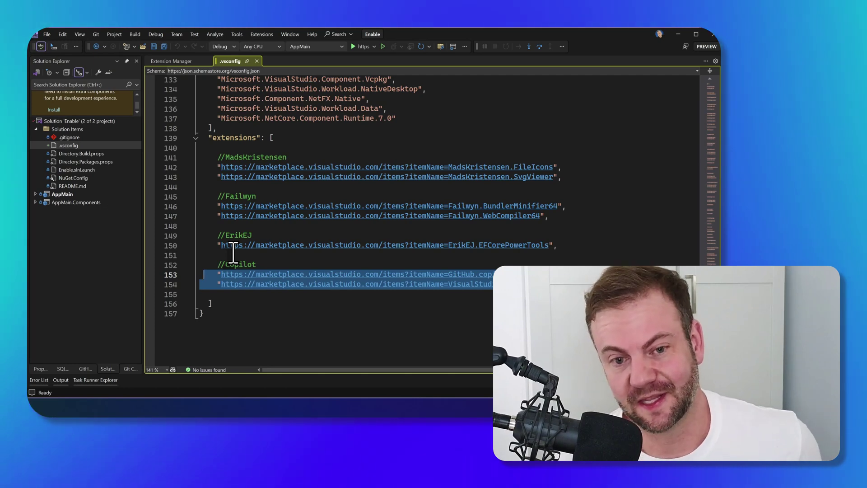
{"action": "left_click", "coordinate": [207, 274]}
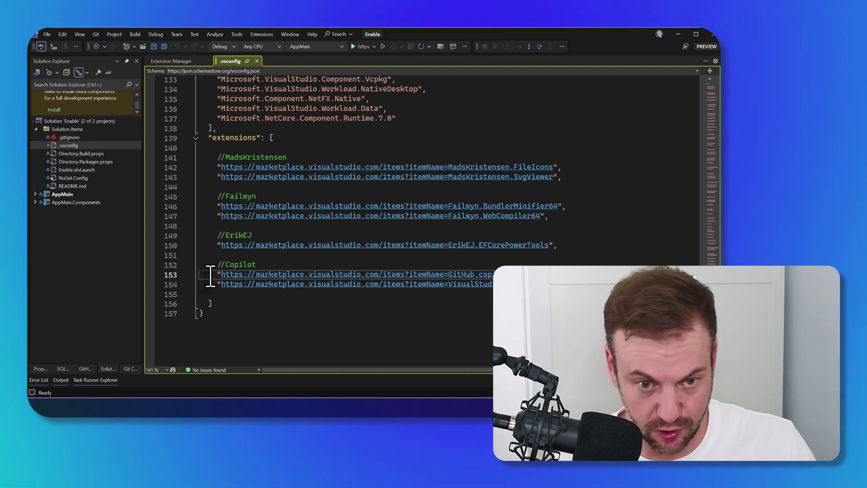
{"action": "left_click_drag", "start_coordinate": [181, 294], "coordinate": [181, 276]}
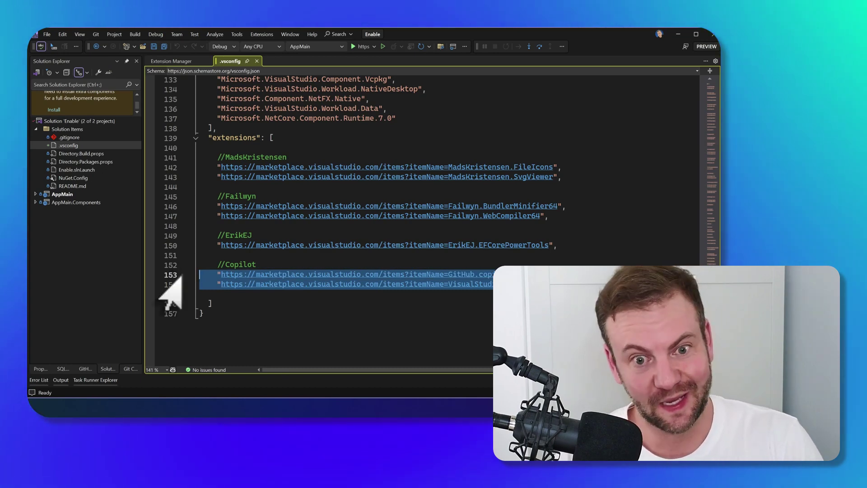
{"action": "left_click_drag", "start_coordinate": [582, 254], "coordinate": [155, 207]}
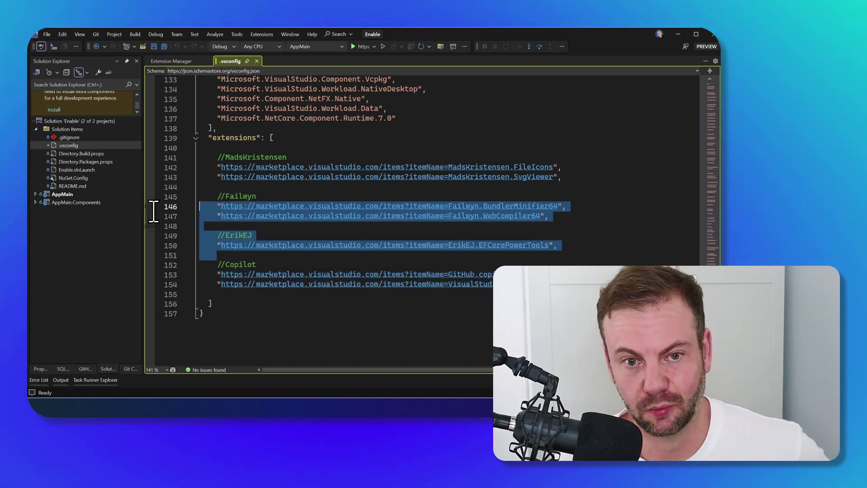
{"action": "left_click", "coordinate": [450, 256]}
{"action": "left_click_drag", "start_coordinate": [586, 284], "coordinate": [284, 269]}
{"action": "left_click", "coordinate": [300, 257]}
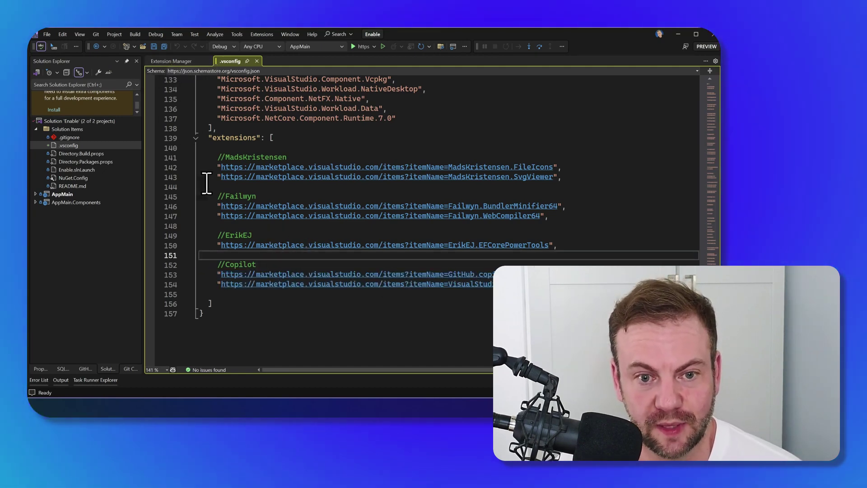
{"action": "right_click", "coordinate": [63, 128]}
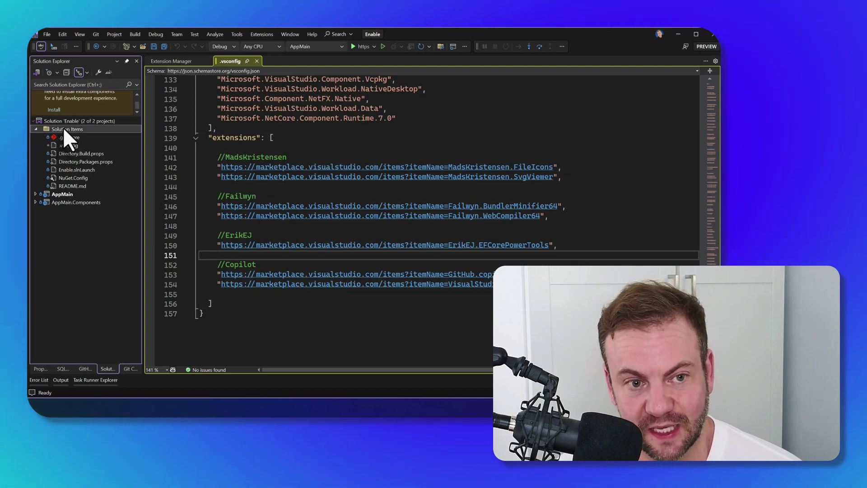
{"action": "left_click", "coordinate": [461, 131]}
{"action": "left_click", "coordinate": [460, 129]}
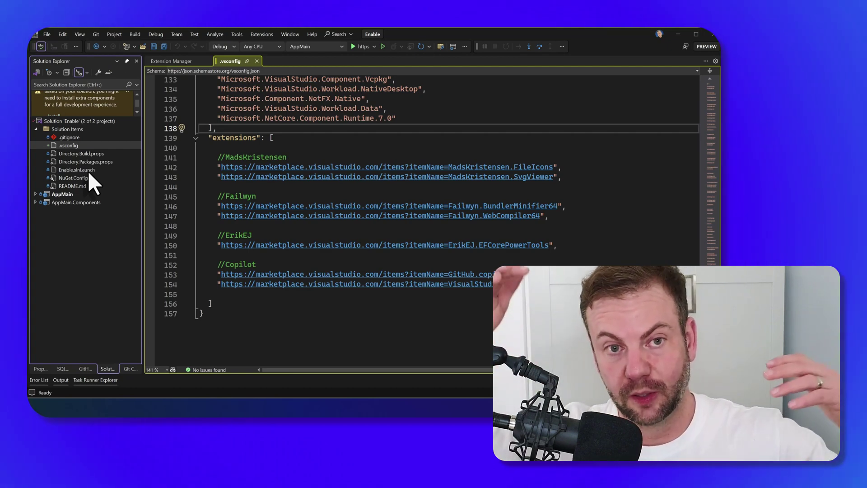
Bring up the commands available for the Enable solution
{"action": "right_click", "coordinate": [68, 120]}
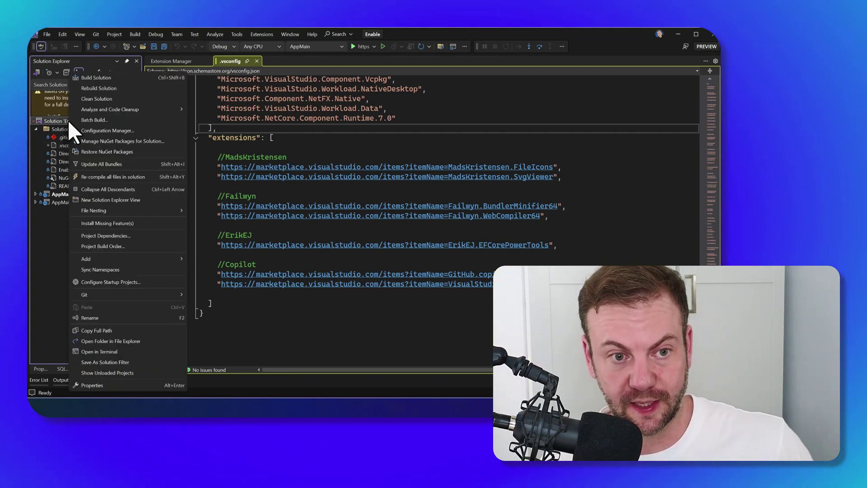